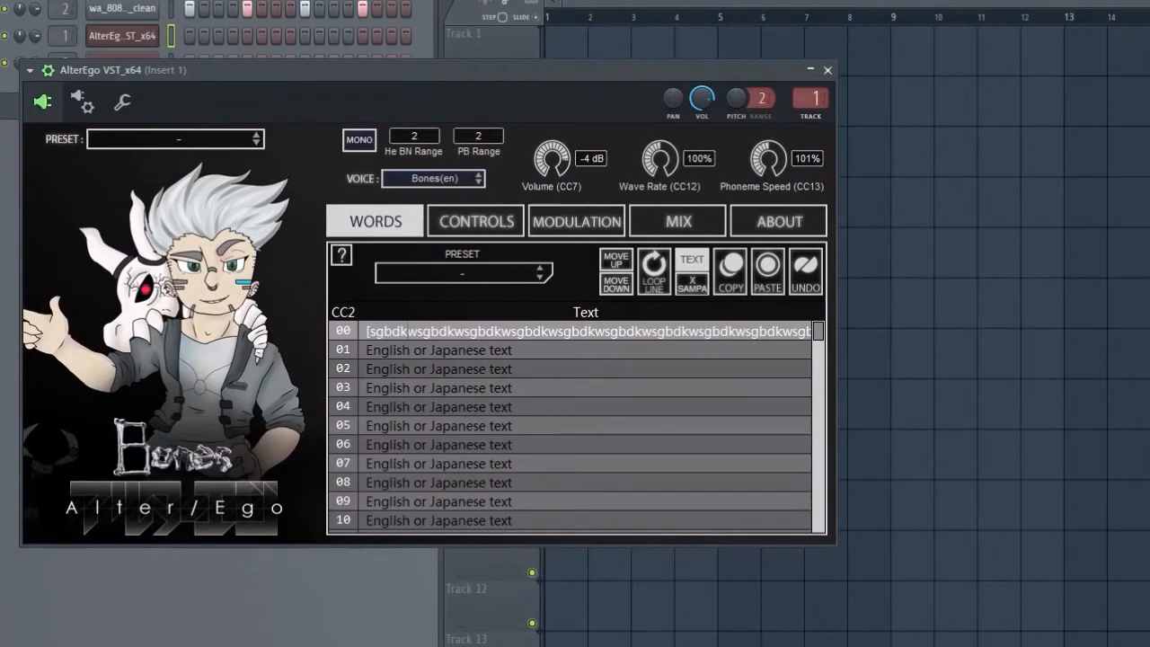
Step: Switch AlterEgo from mono to poly and remove the last "w" before "#]" in text line 00
left_click(360, 141)
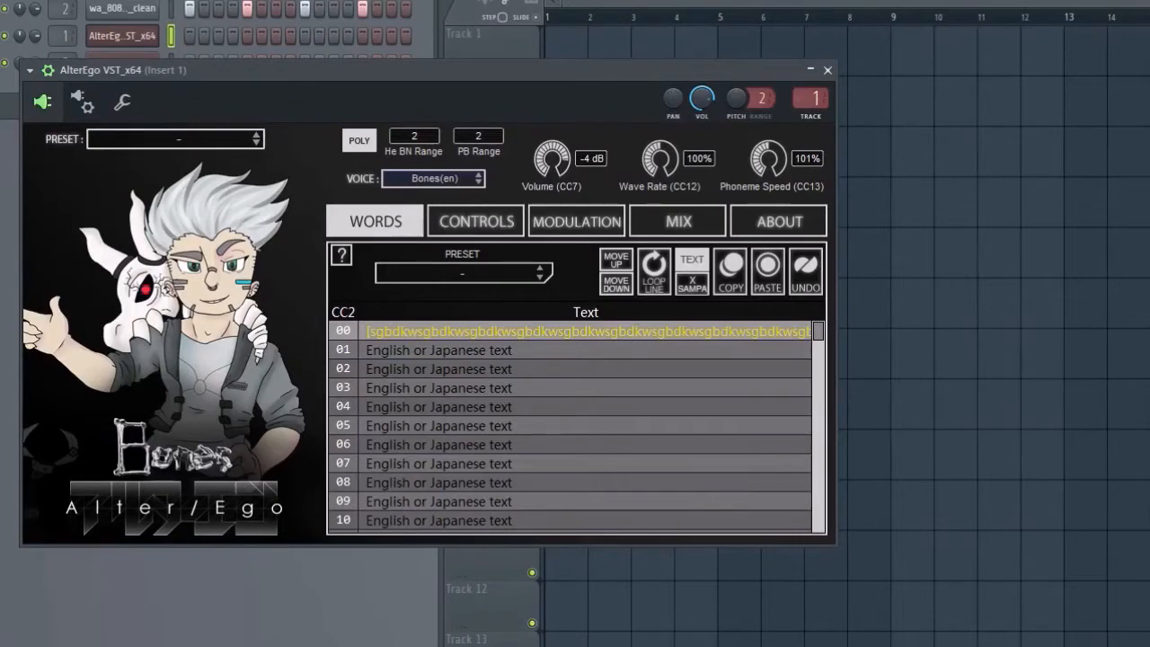
double_click(588, 332)
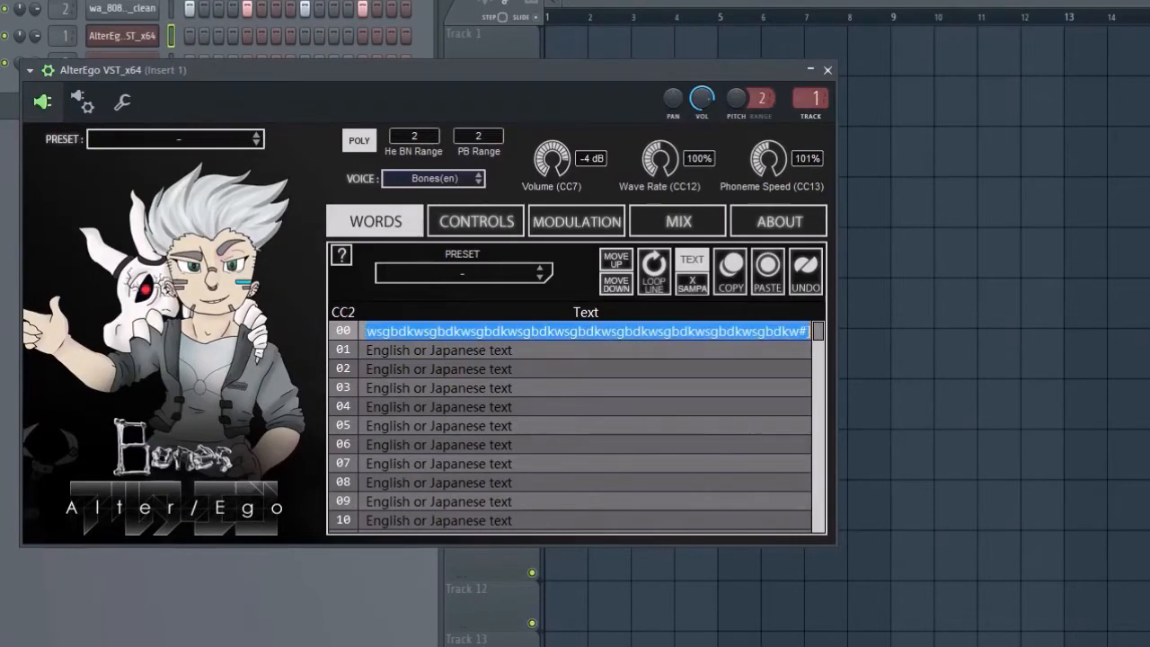
left_click(790, 332)
key("Delete")
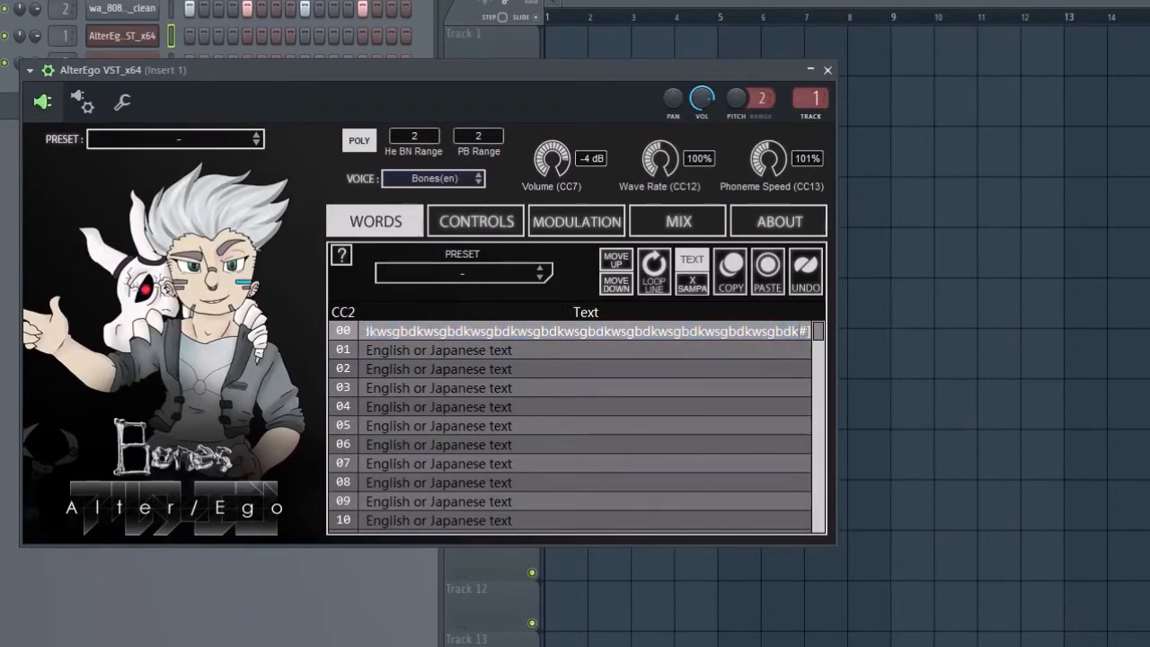
key("Return")
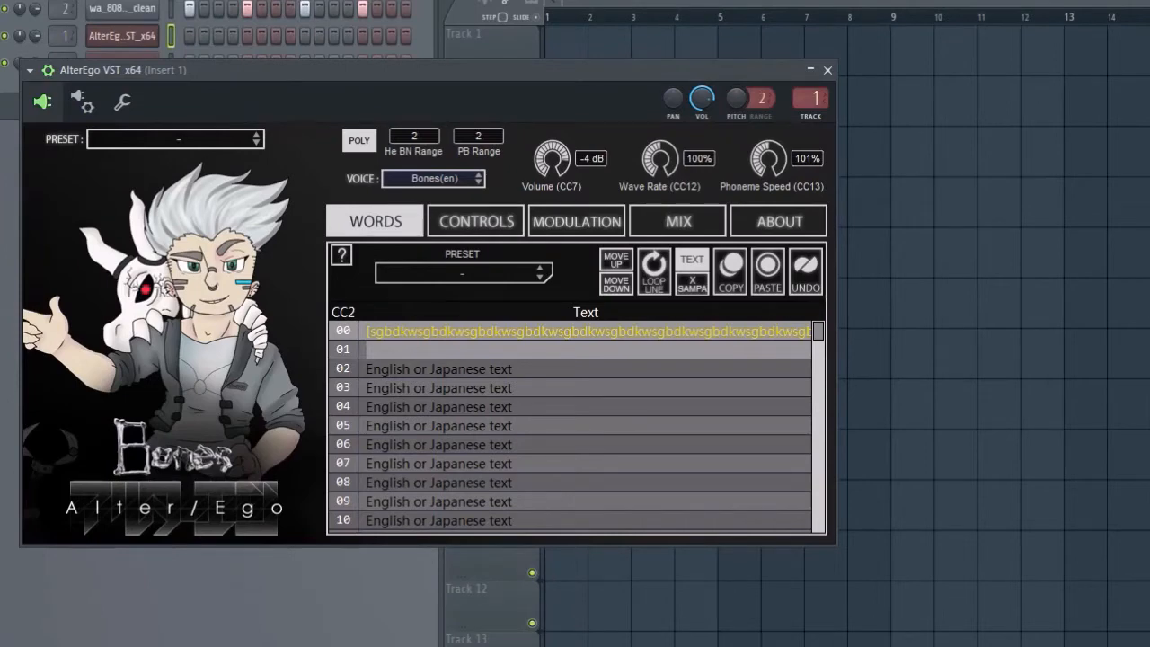
Step: Examine the end of the phoneme string in text line 00 and accept it as it is
left_click(587, 332)
left_click(800, 331)
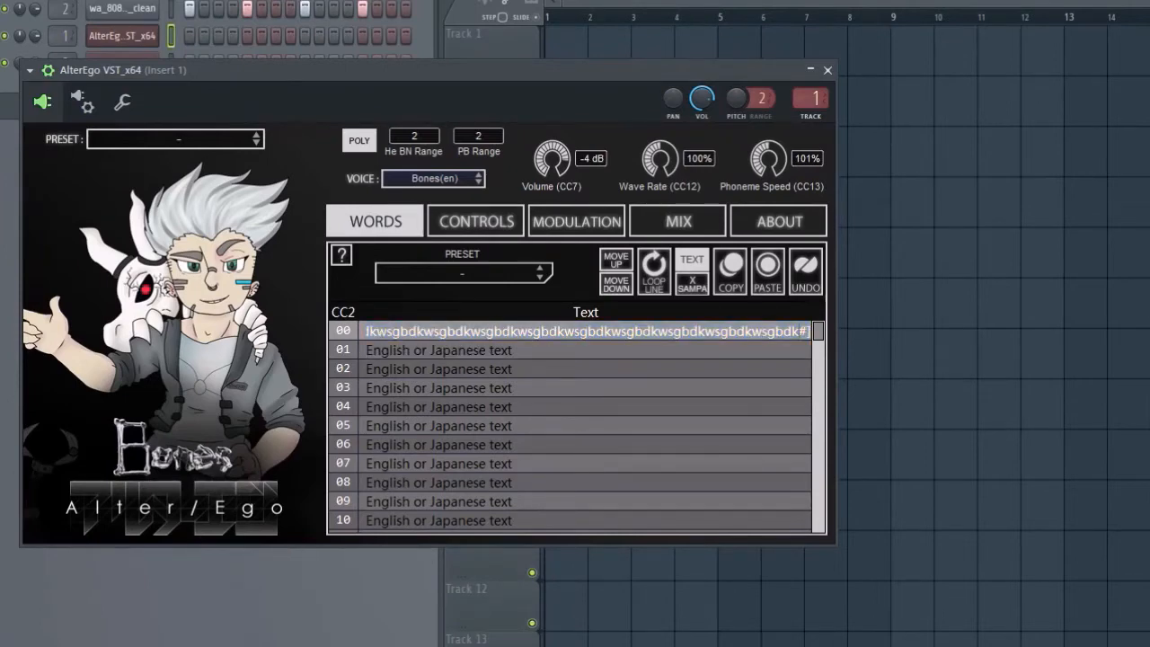
key("Return")
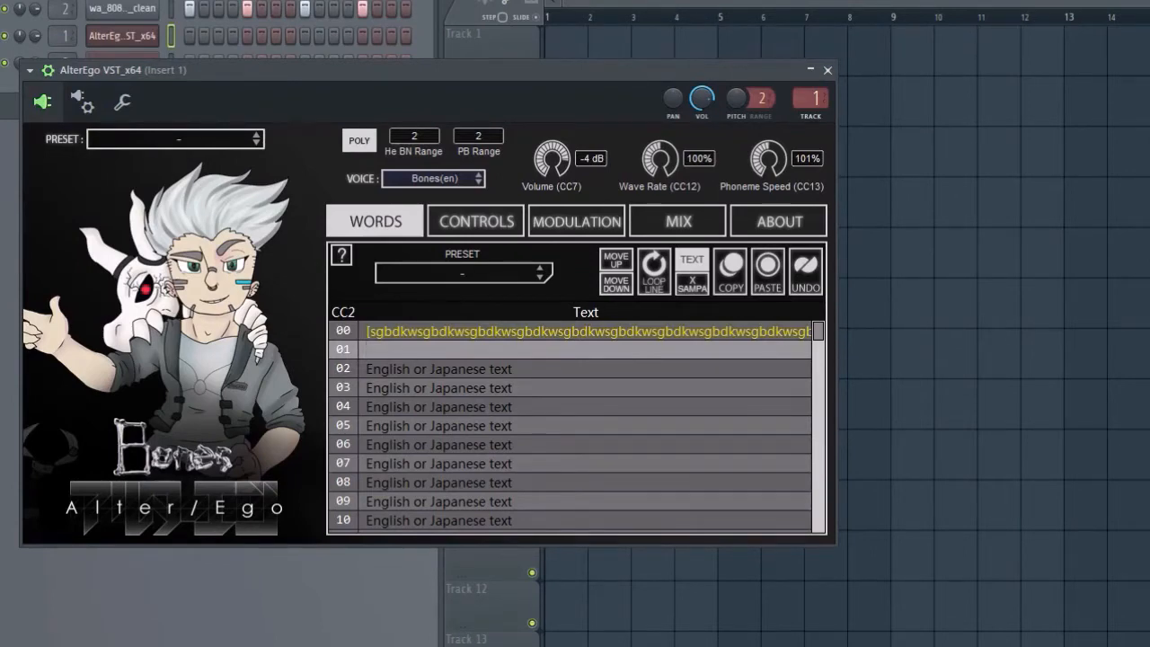
key("space")
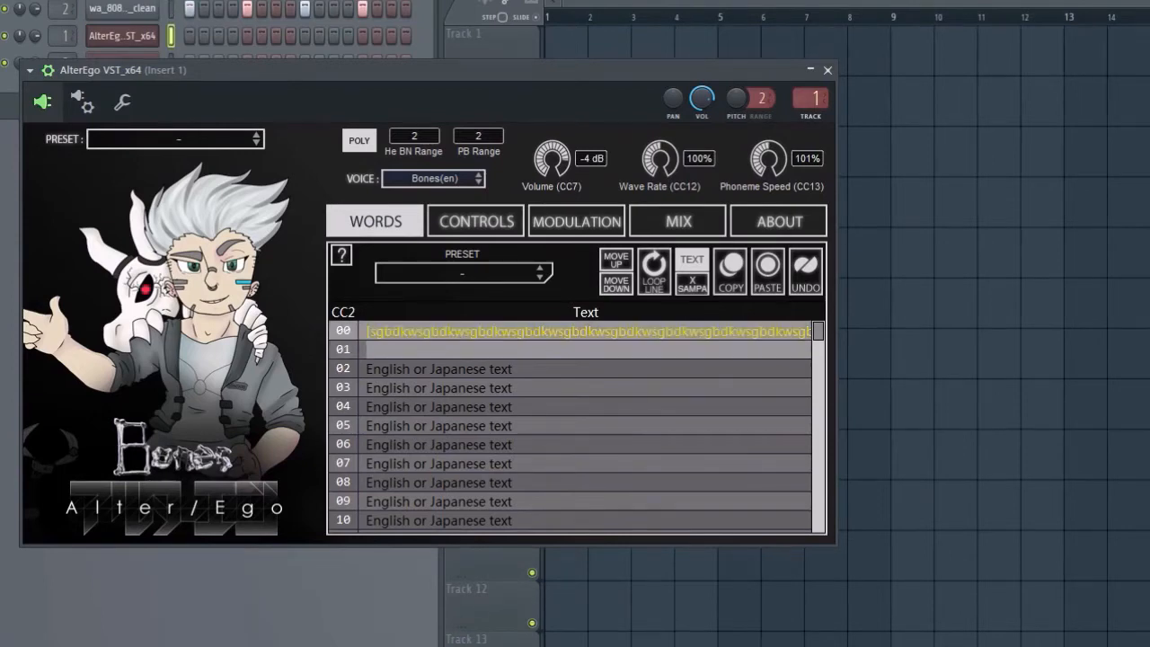
Step: Lower the Wave Rate to 65% and the Phoneme Speed to 39%
left_click_drag(661, 159, 661, 182)
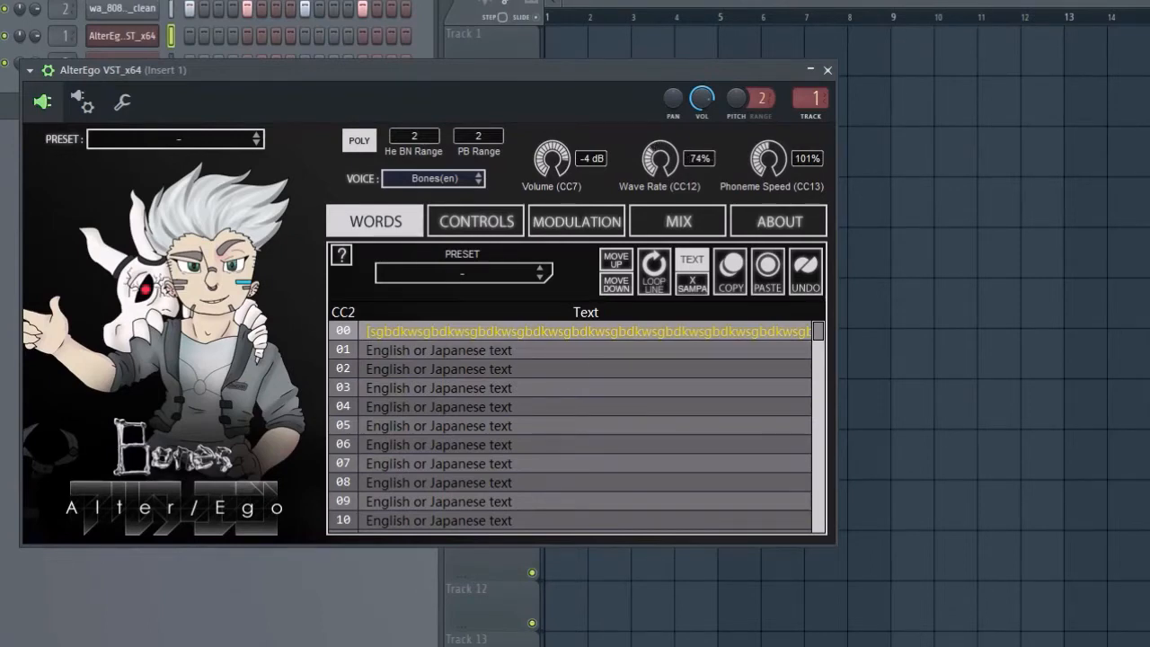
left_click_drag(661, 159, 660, 172)
left_click_drag(660, 159, 661, 154)
left_click_drag(661, 159, 661, 136)
left_click_drag(769, 159, 768, 226)
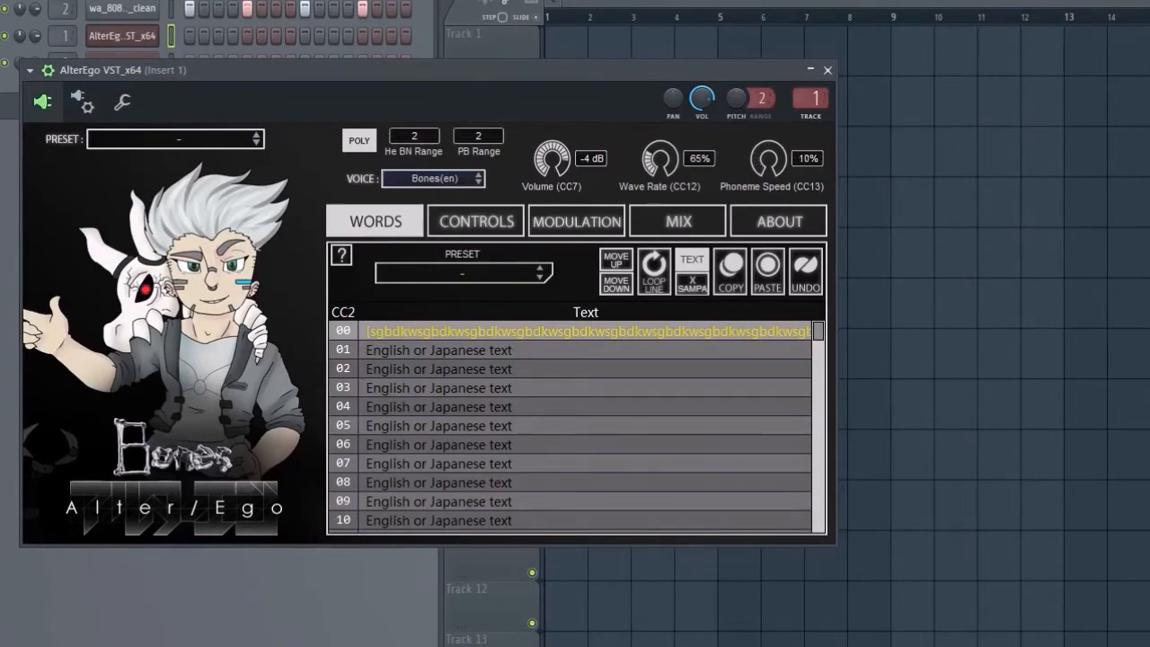
mouse_move(769, 227)
left_mouse_down()
mouse_move(768, 88)
mouse_move(768, 226)
mouse_move(768, 94)
mouse_move(768, 205)
left_mouse_up()
Step: Set the voice's Sibilance to 0%
left_click(476, 221)
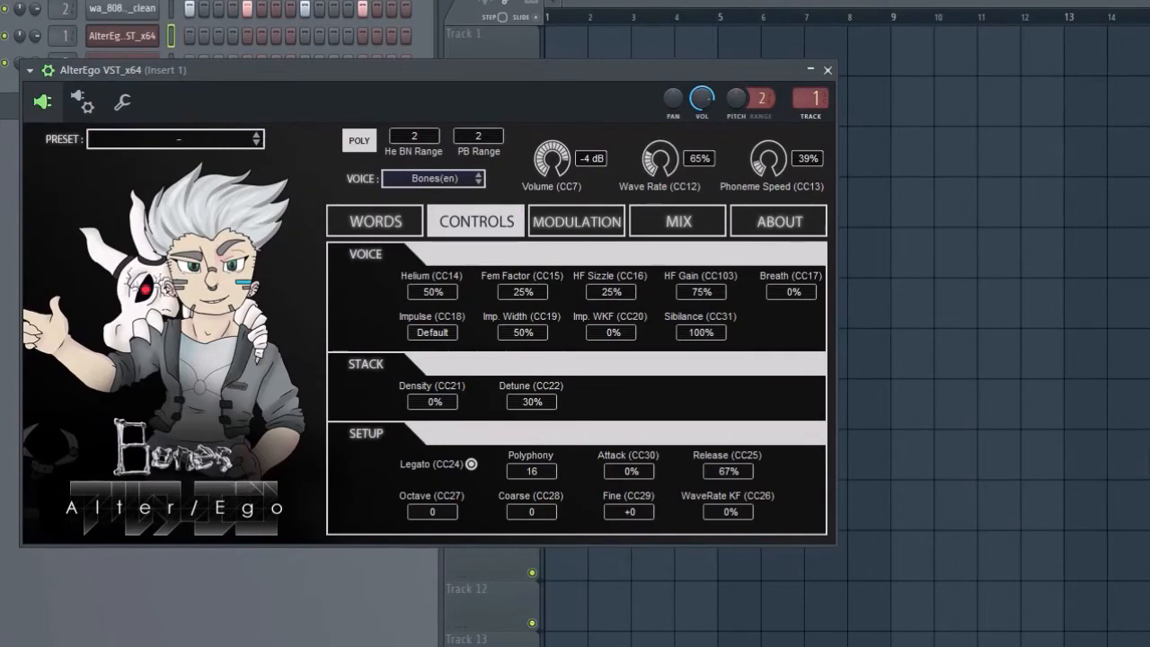
left_click_drag(701, 332, 701, 278)
left_click_drag(701, 333, 701, 413)
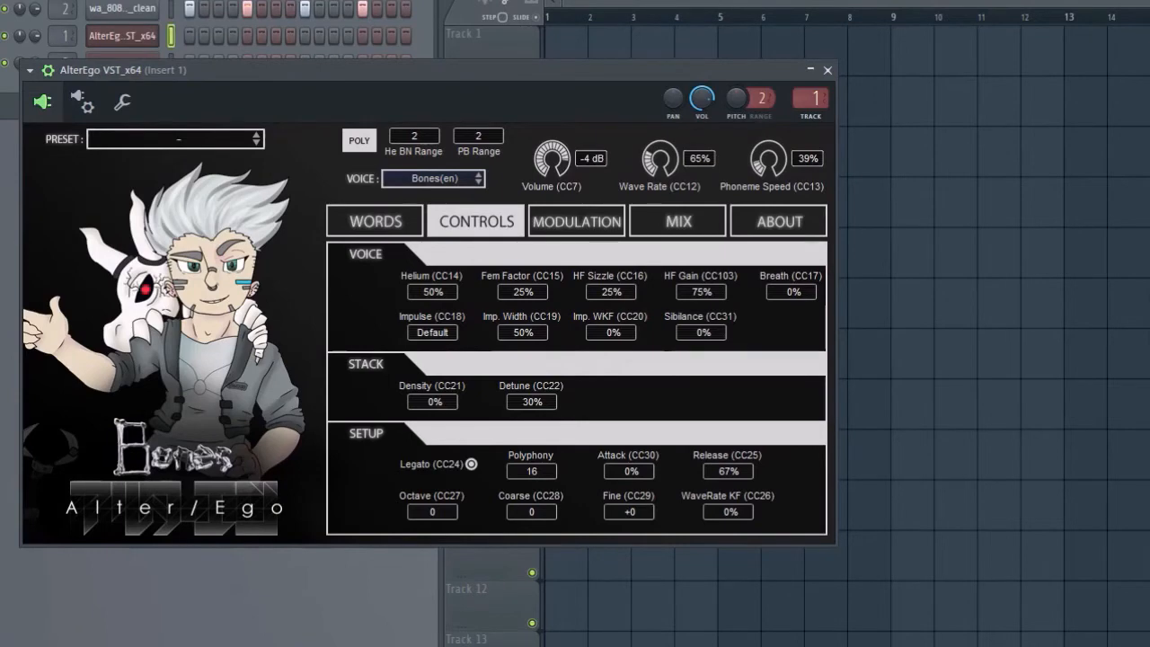
Step: Set the expression's To Vol to 100%, Vel to Vol to 0% and To HF Sizzle to 28%, and raise the Exp amount to maximum
left_click(577, 222)
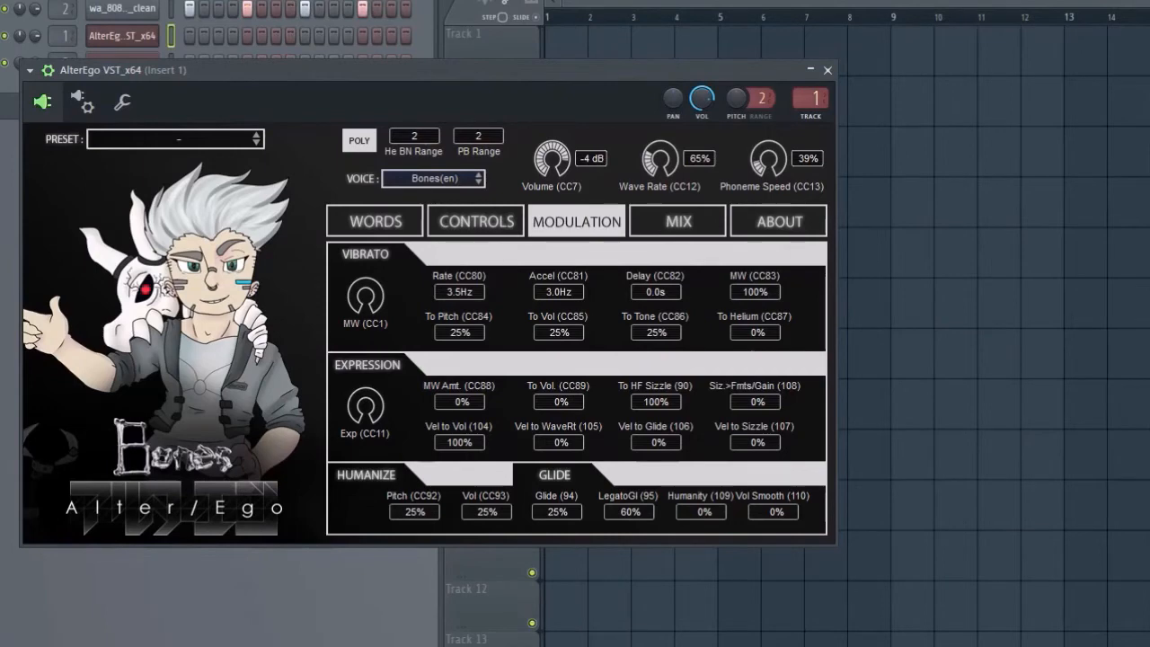
left_click_drag(560, 402, 559, 312)
left_click_drag(459, 442, 459, 532)
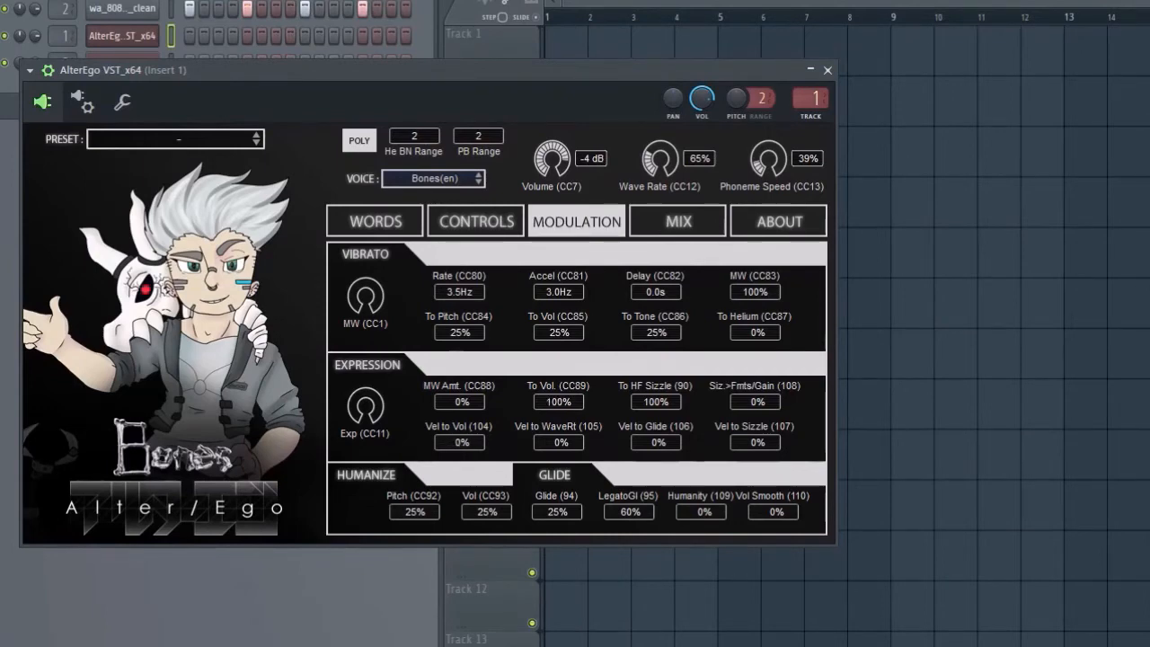
left_click_drag(656, 402, 656, 464)
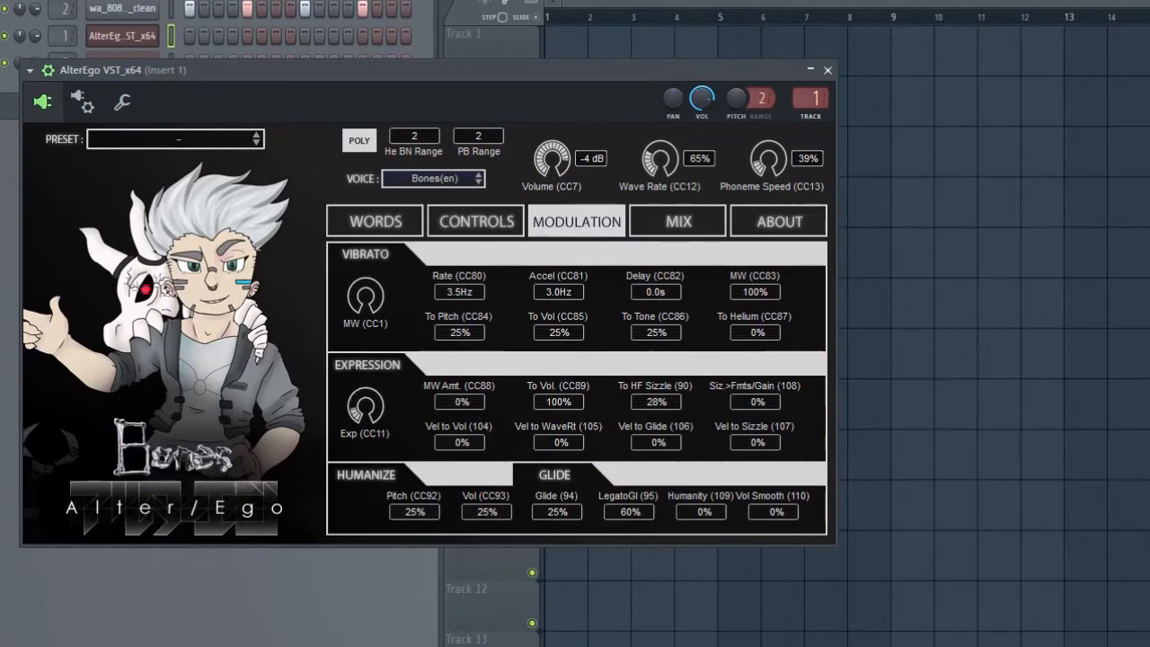
left_click_drag(366, 406, 366, 375)
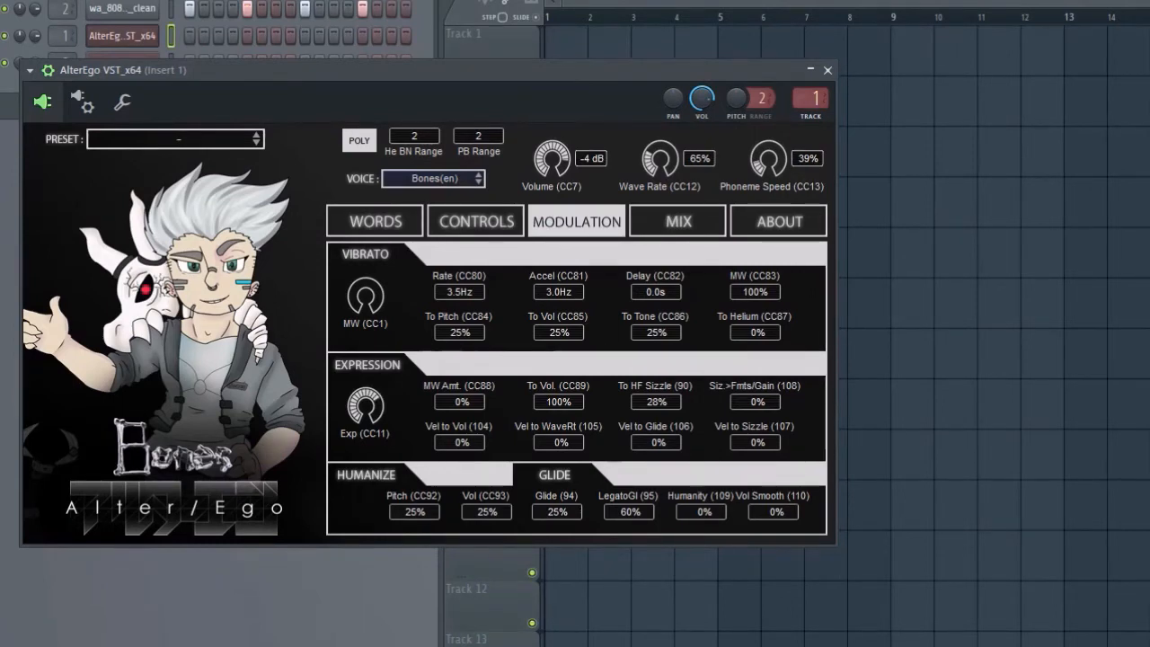
Step: Set the vibrato's Rate to 0.0 Hz, Accel to 0.3 Hz, To Pitch, To Vol and To Tone to 0%, and To Helium to 37%
left_click_drag(656, 333, 656, 364)
left_click_drag(559, 332, 559, 364)
left_click_drag(460, 332, 460, 364)
left_click_drag(755, 333, 755, 301)
left_click_drag(454, 291, 454, 324)
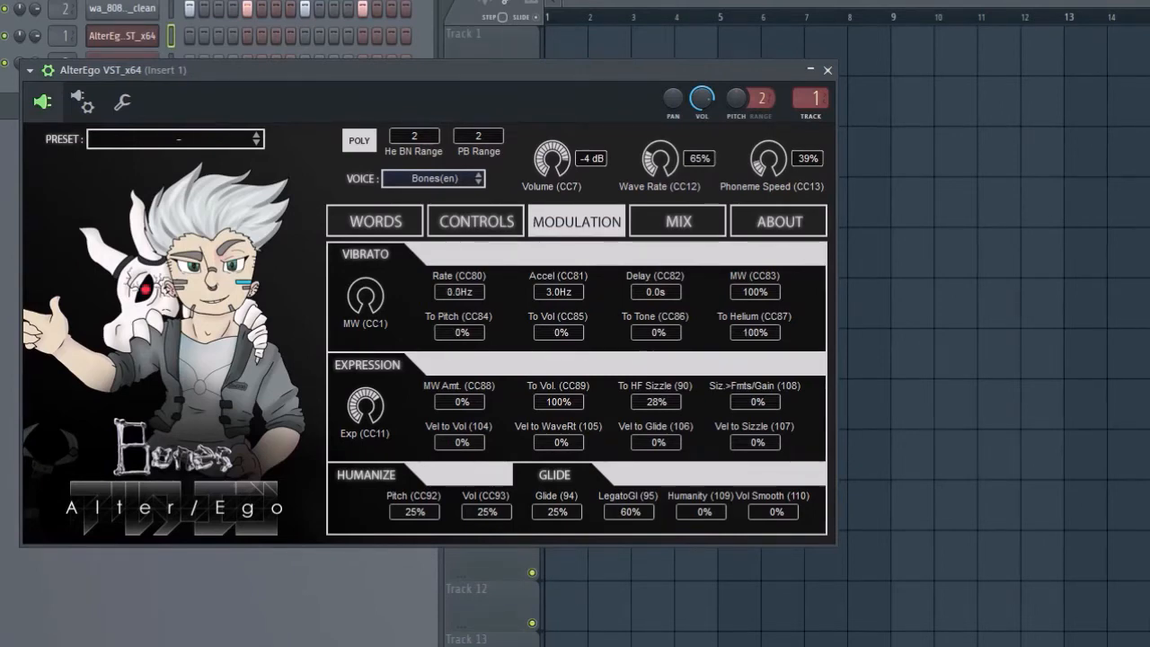
left_click_drag(558, 291, 558, 320)
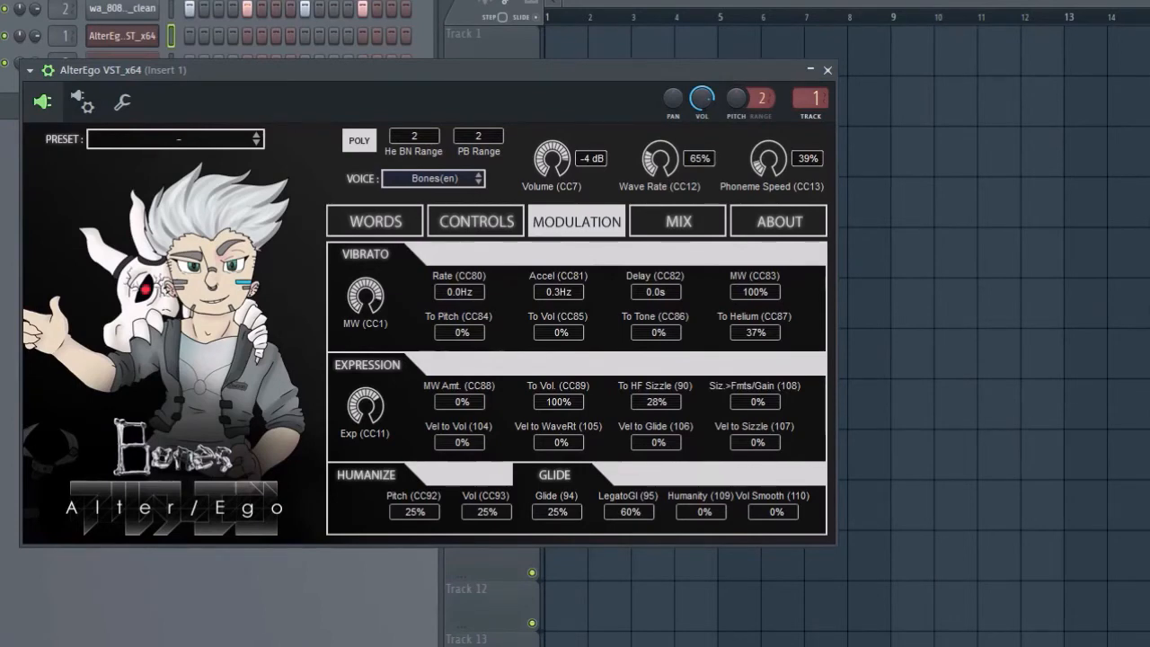
Step: Adjust the WaveRate KF amount in the voice setup and return to the modulation settings
left_click(476, 221)
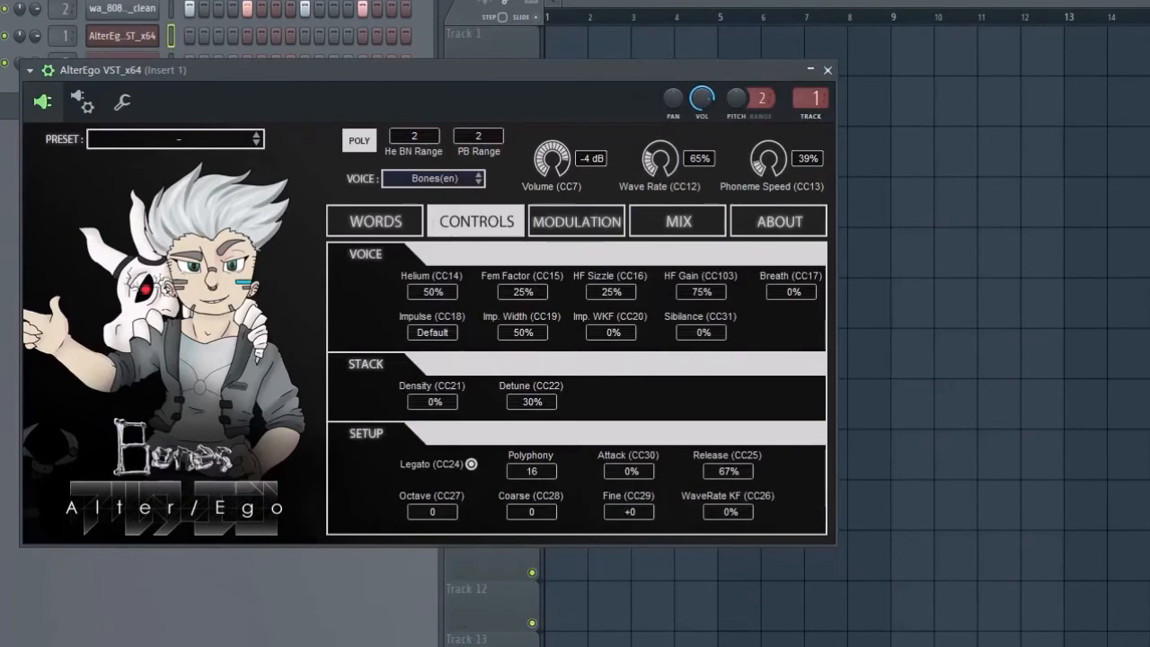
left_click_drag(729, 512, 728, 491)
mouse_move(728, 513)
left_mouse_down()
mouse_move(728, 523)
mouse_move(728, 508)
left_mouse_up()
left_click(577, 222)
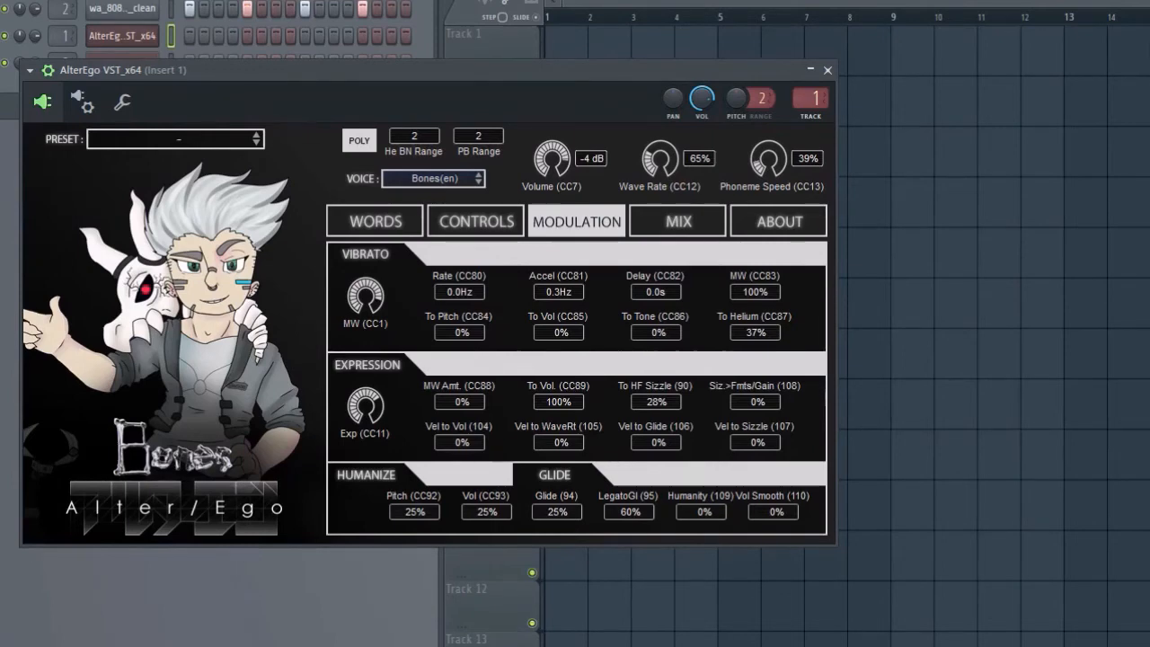
Step: Open the chipspeech instrument on insert 3 and set its voice to Terminal 99
left_click(122, 35)
left_click(122, 62)
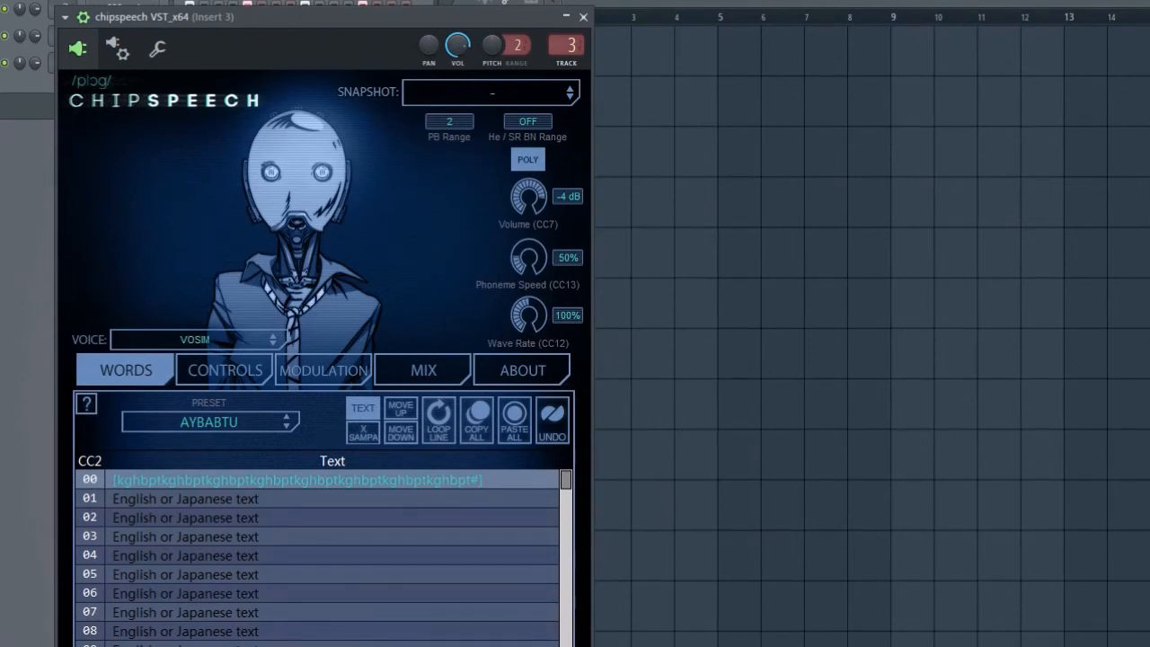
left_click(217, 339)
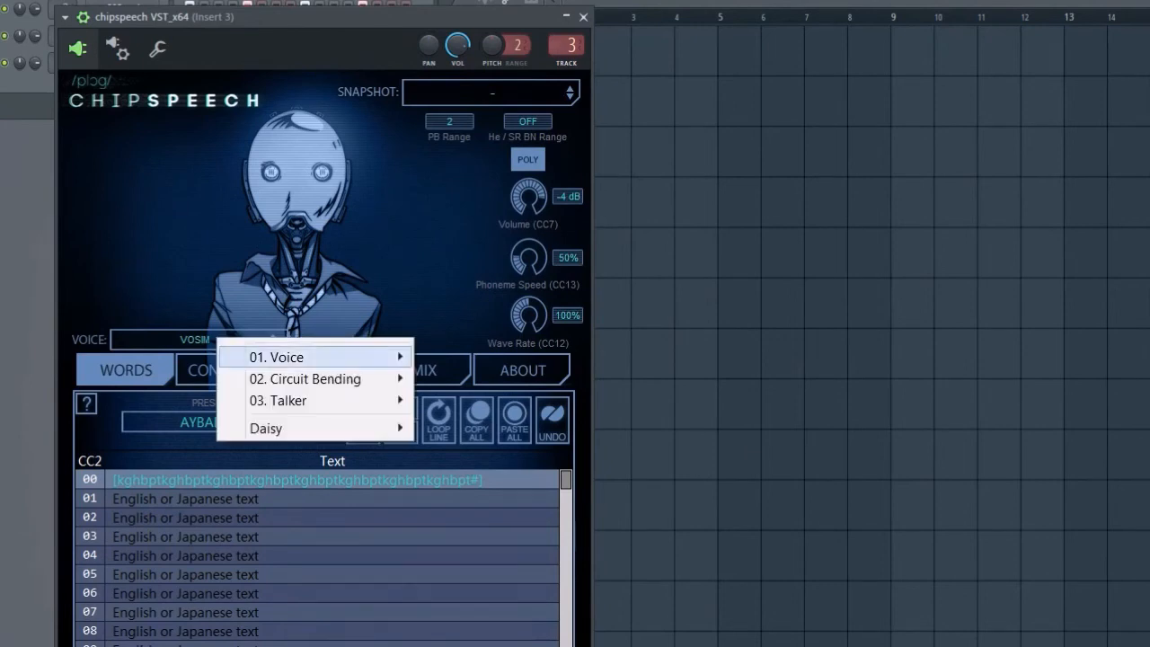
mouse_move(277, 358)
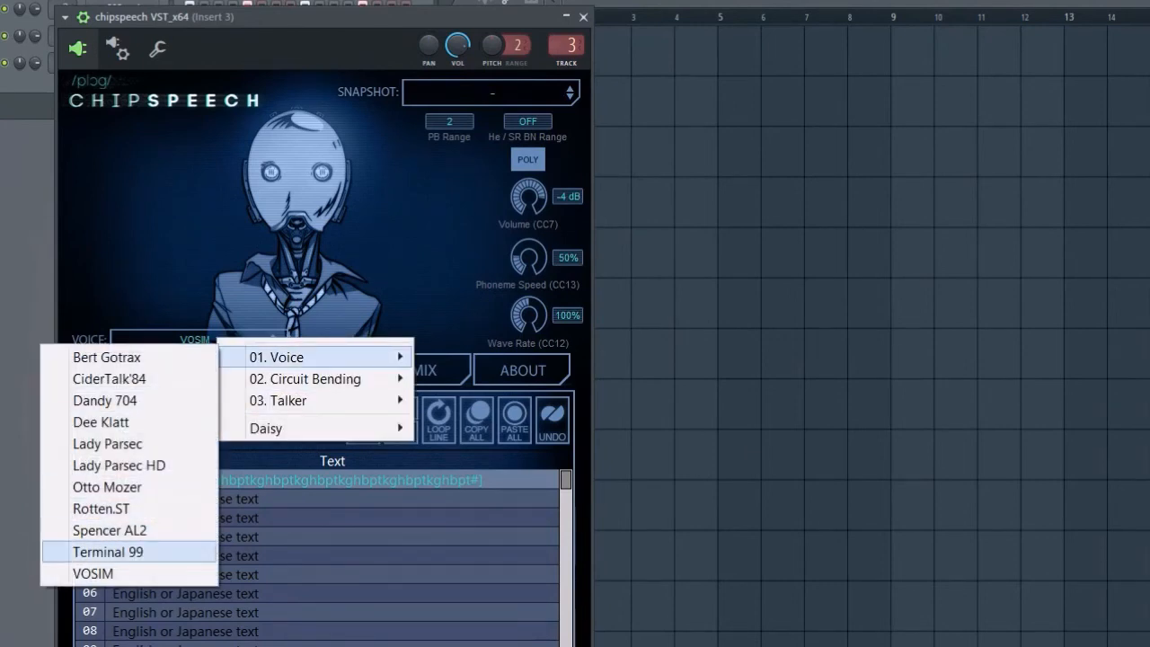
left_click(108, 552)
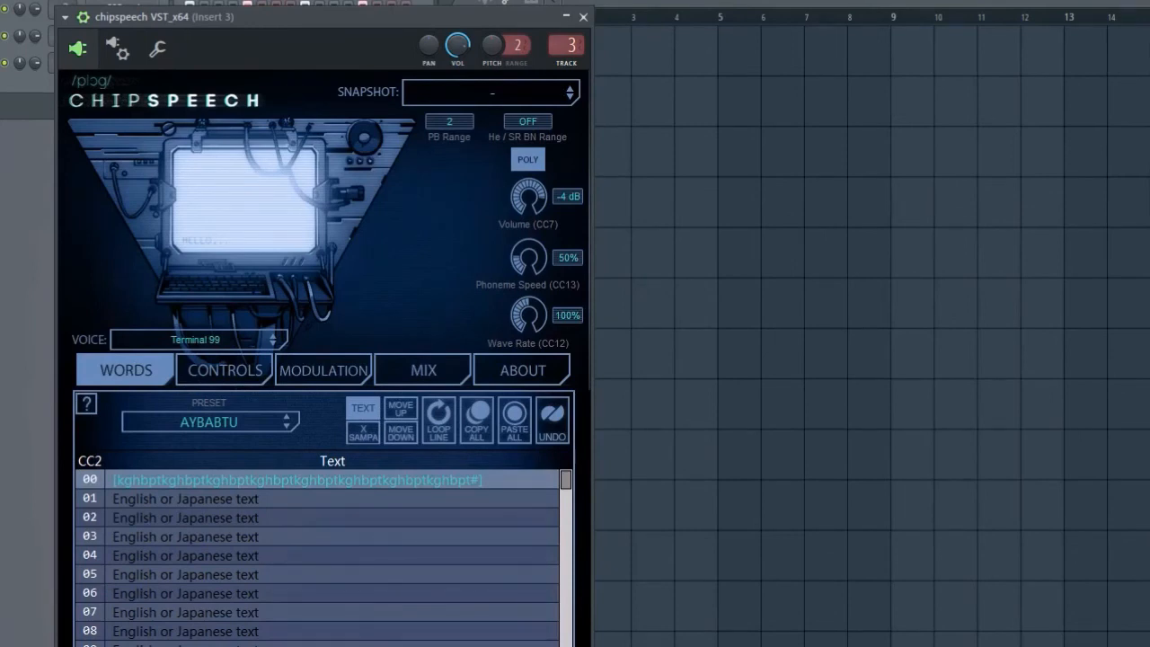
Step: Try the Spencer AL2 and Rotten.ST voices in chipspeech
left_click(216, 339)
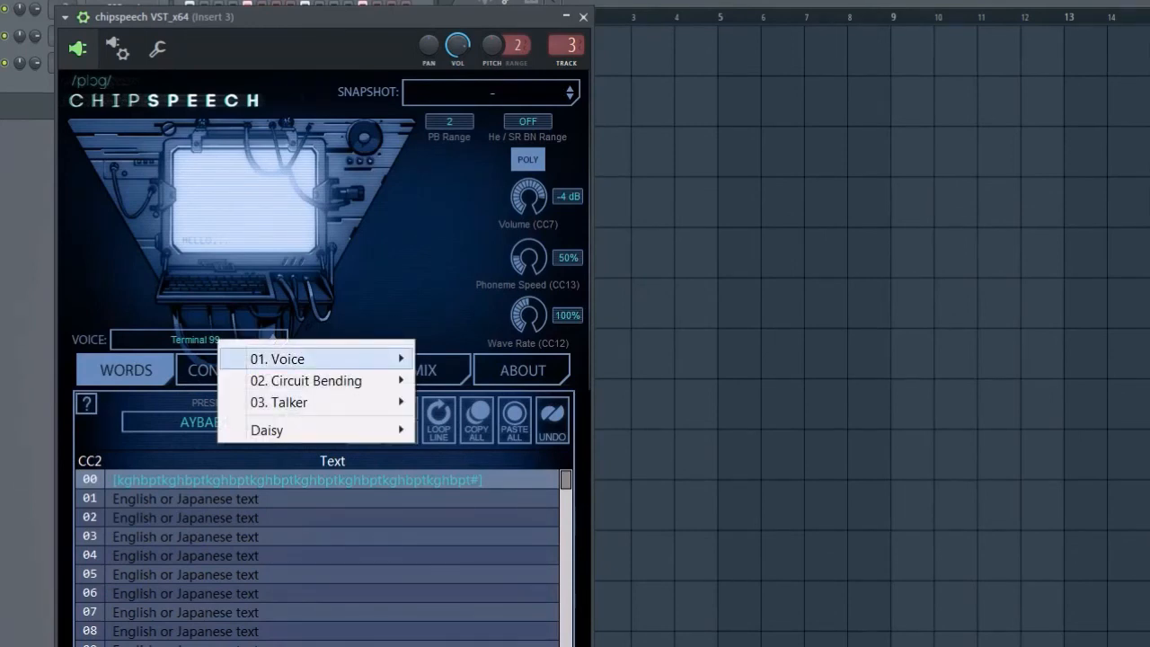
mouse_move(276, 358)
left_click(110, 532)
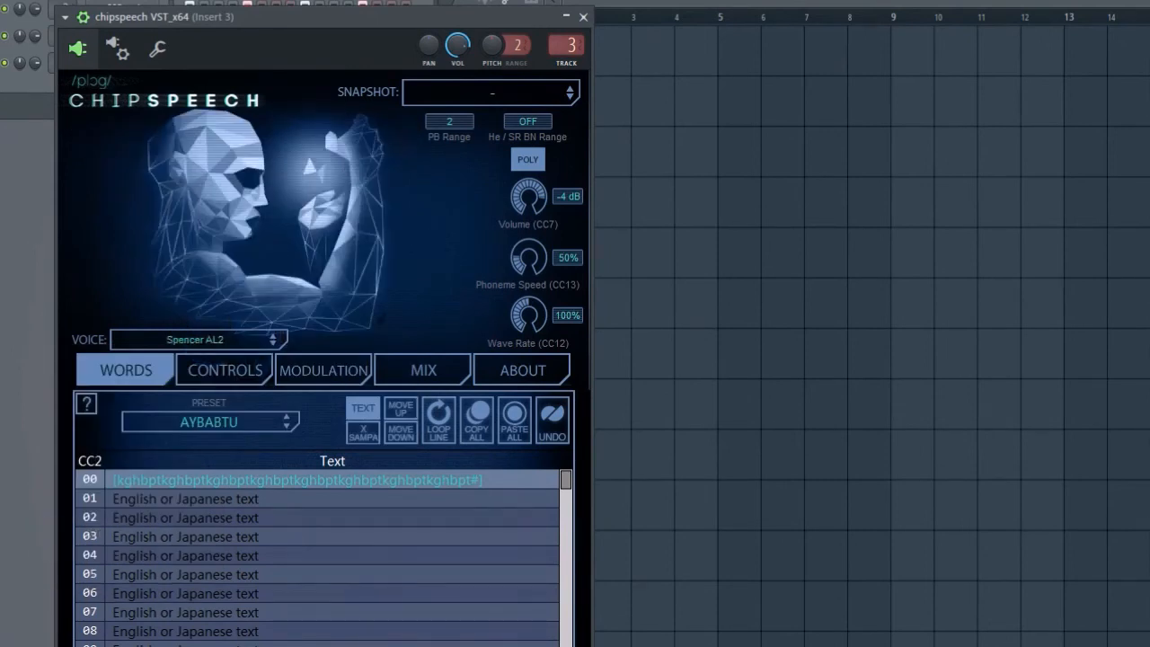
left_click(215, 340)
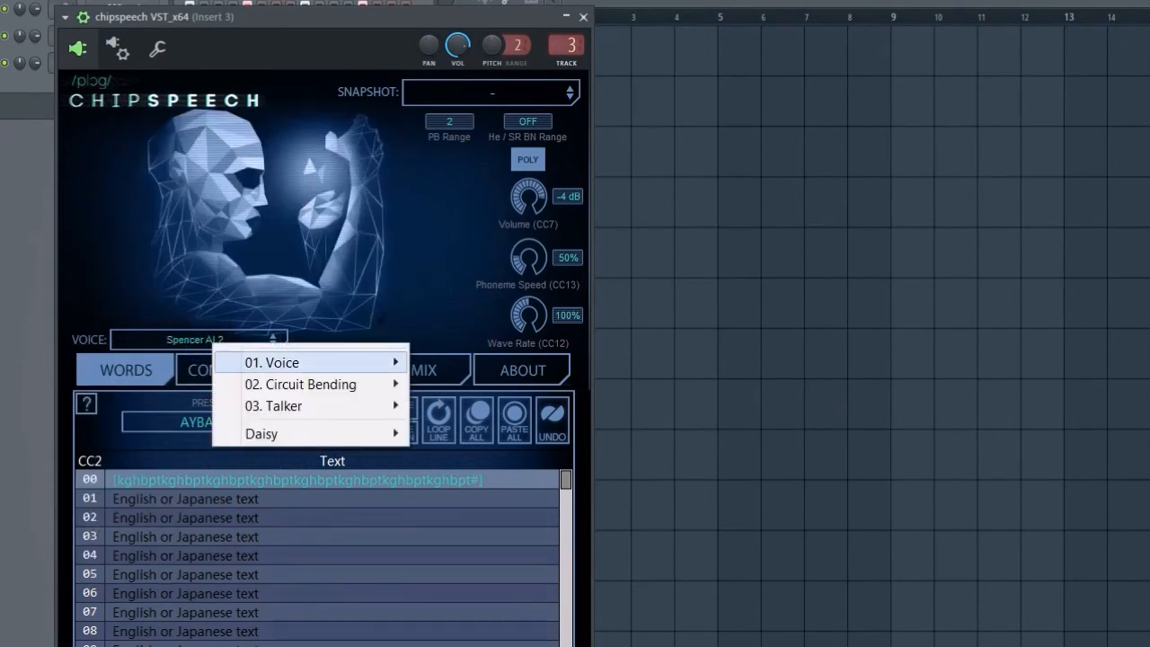
mouse_move(273, 362)
left_click(106, 515)
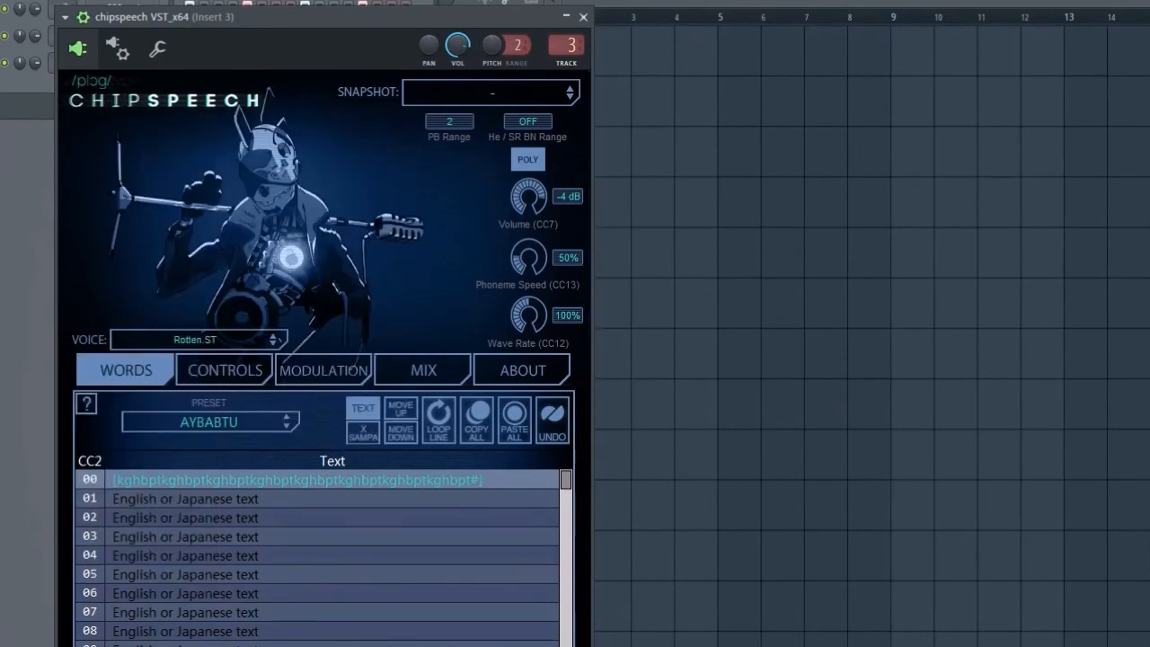
Step: Try the Otto Mozer and Lady Parsec HD voices in chipspeech
left_click(231, 340)
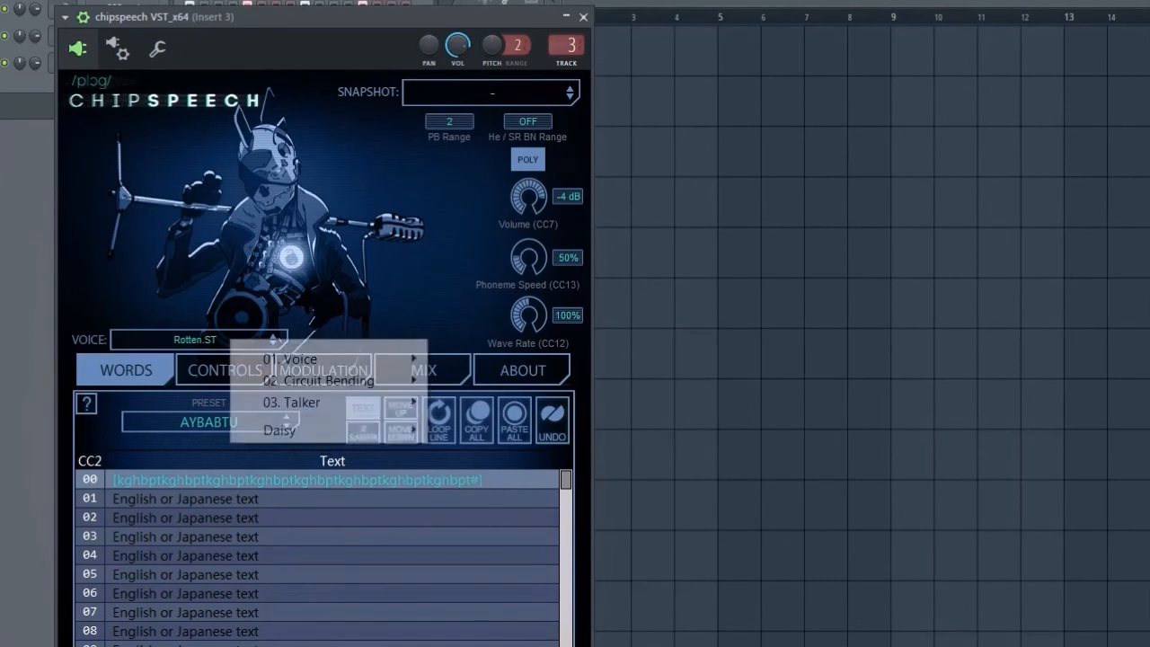
mouse_move(289, 360)
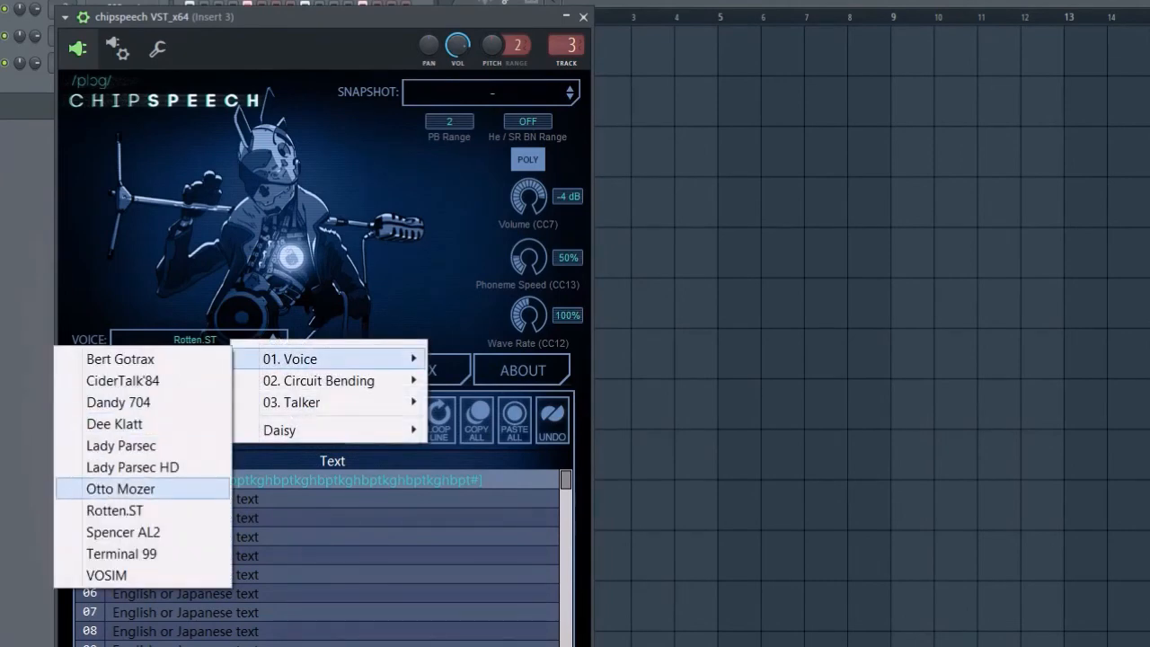
left_click(116, 489)
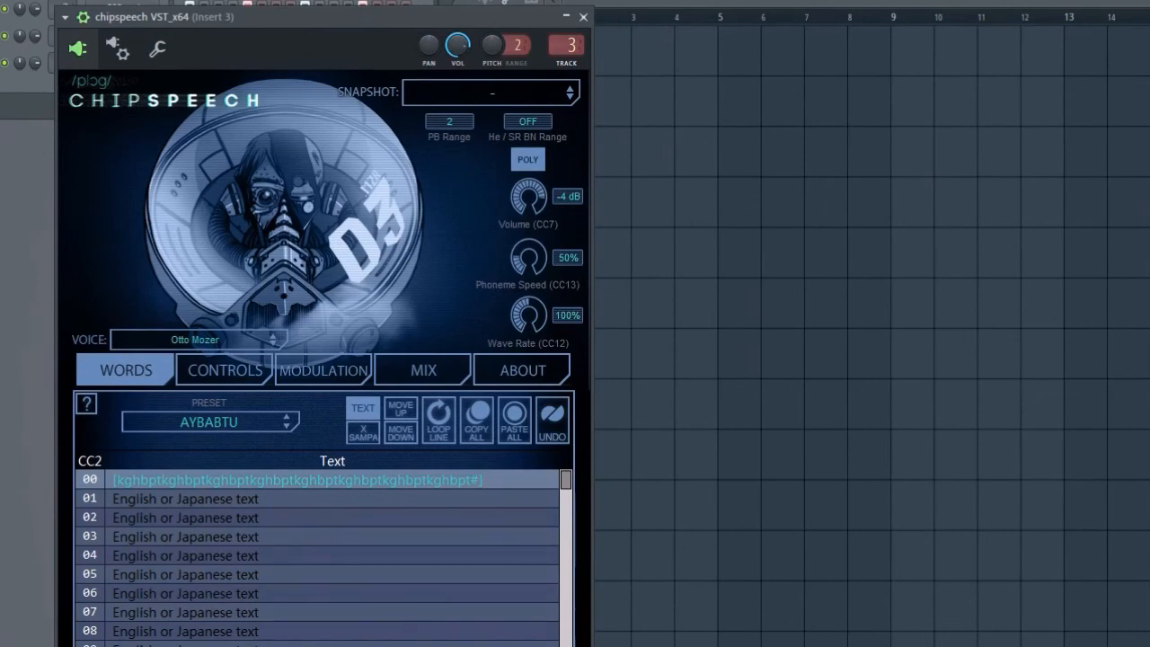
left_click(206, 340)
mouse_move(264, 359)
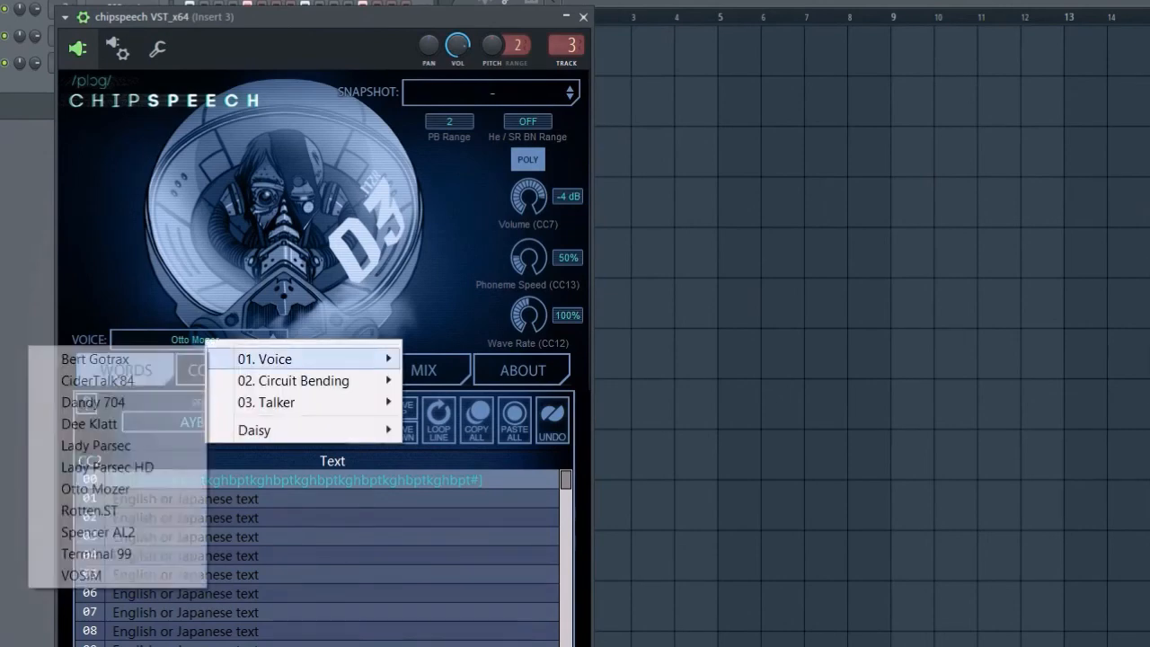
left_click(116, 466)
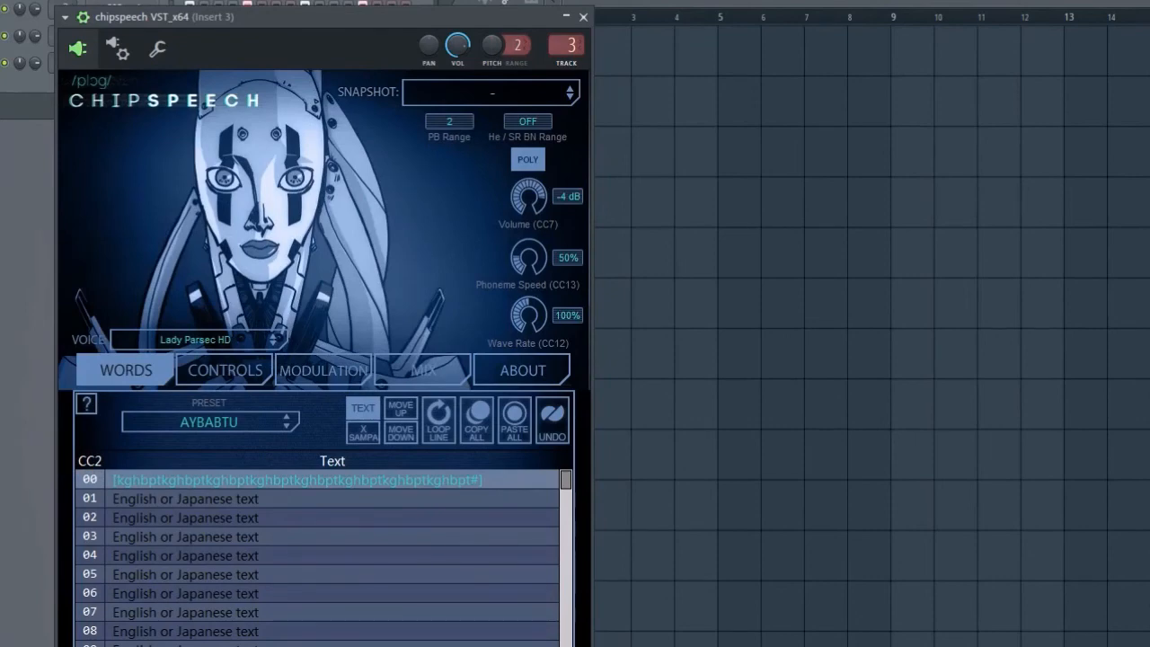
Step: Set the chipspeech voice to Lady Parsec
left_click(203, 340)
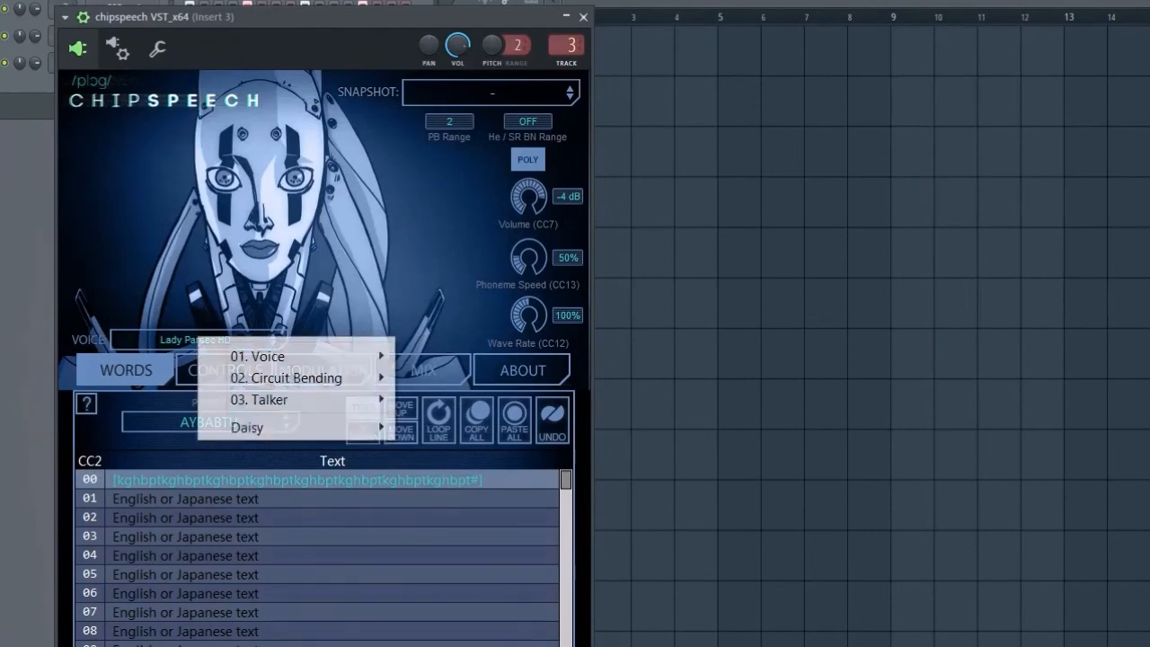
mouse_move(257, 356)
left_click(88, 443)
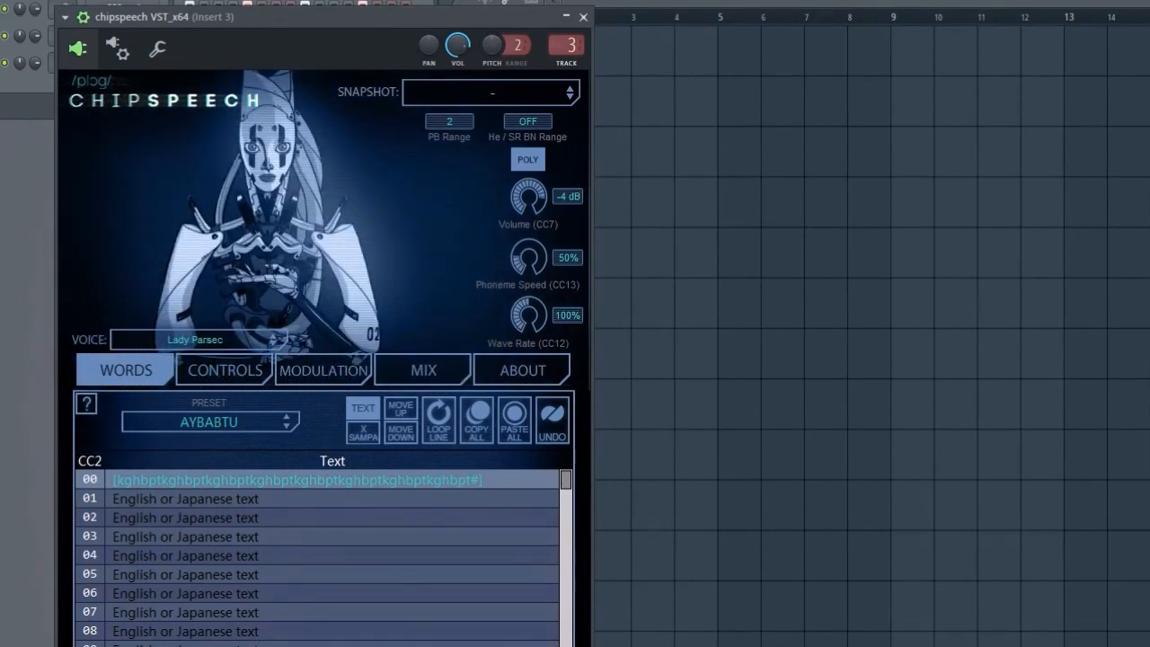
Step: Try the Dee Klatt and Dandy 704 voices in chipspeech with the current phoneme text
left_click(203, 340)
mouse_move(270, 358)
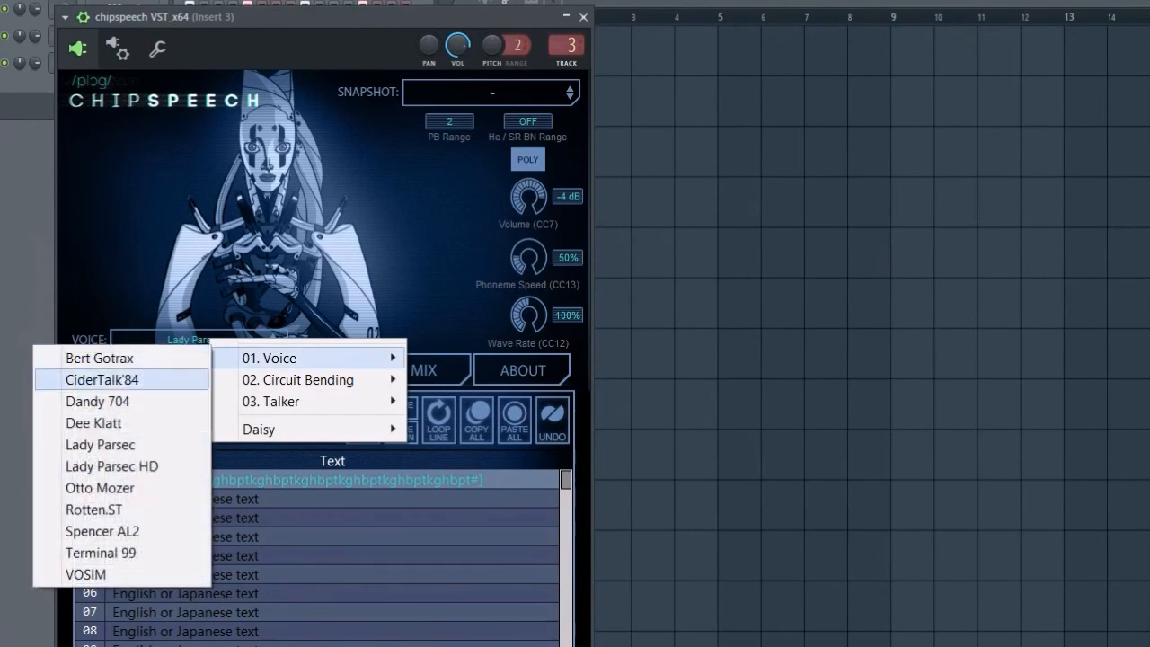
left_click(94, 422)
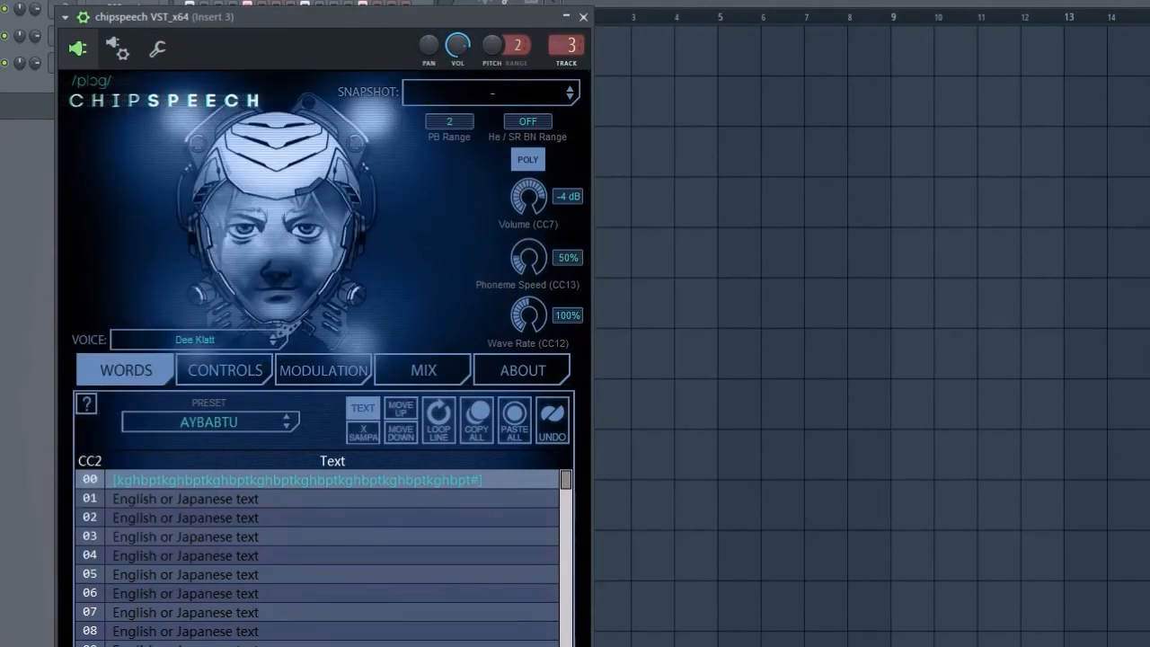
left_click(212, 341)
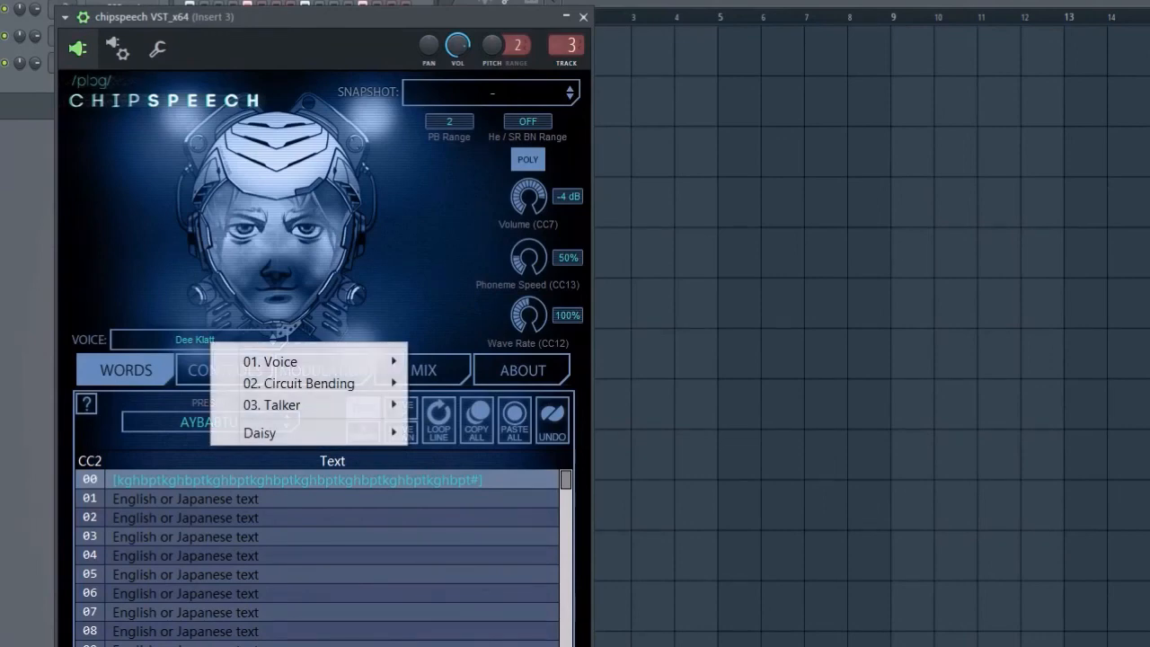
mouse_move(270, 361)
left_click(99, 404)
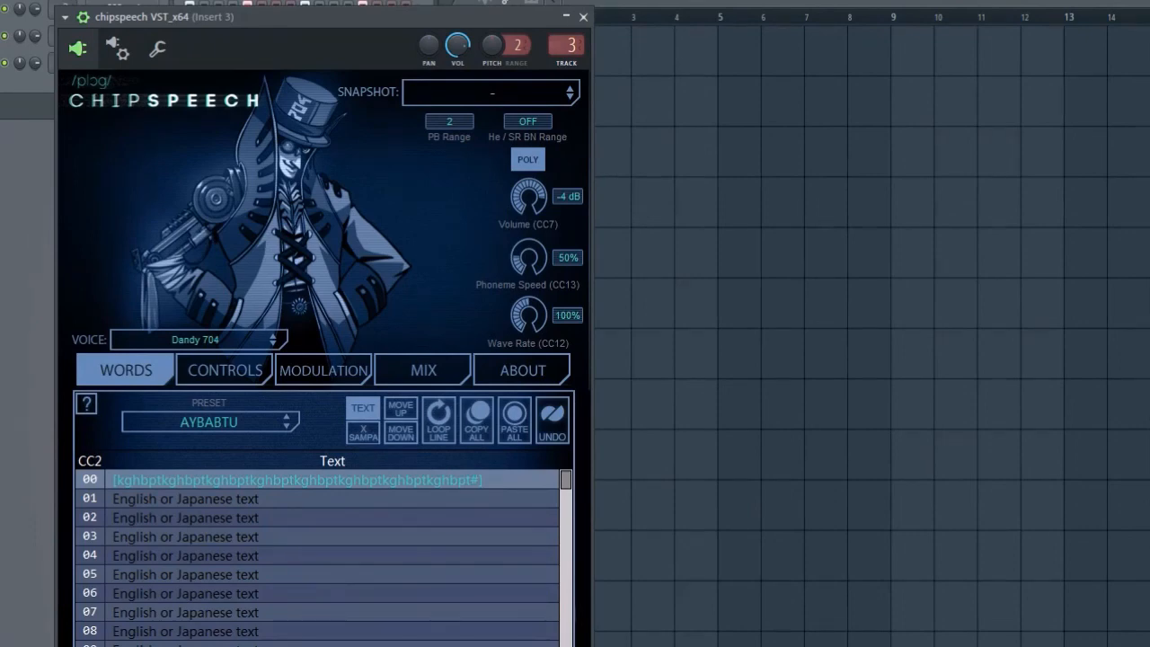
Step: Try the CiderTalk'84 voice and switch the chipspeech voice to Bert Gotrax
left_click(228, 340)
mouse_move(296, 358)
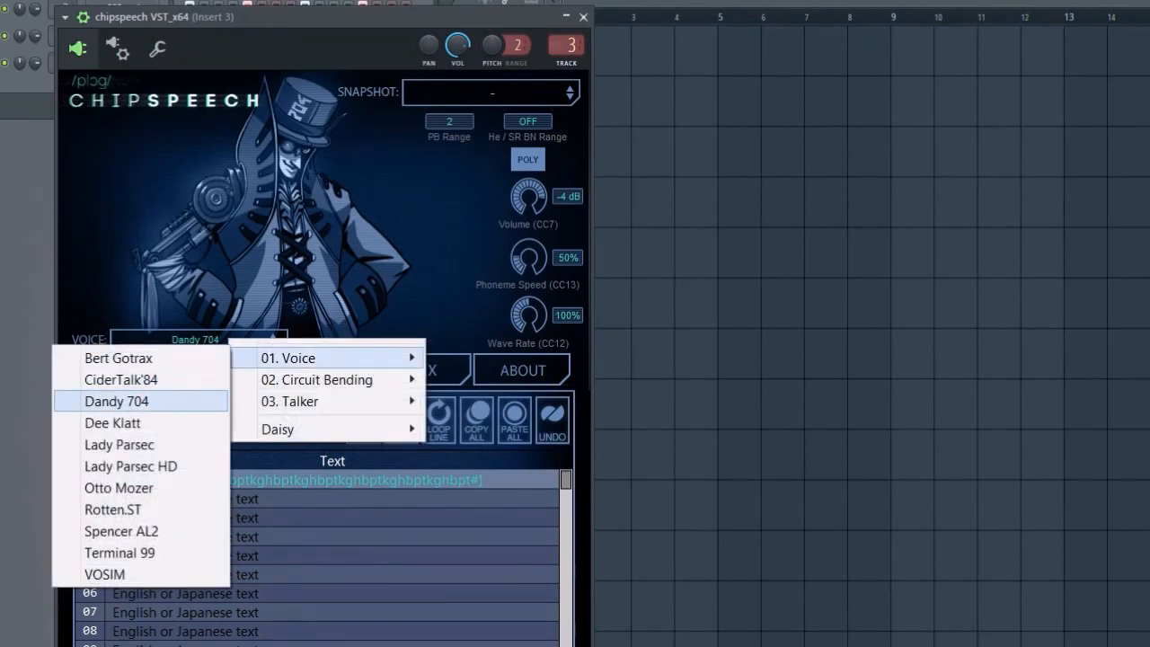
left_click(120, 379)
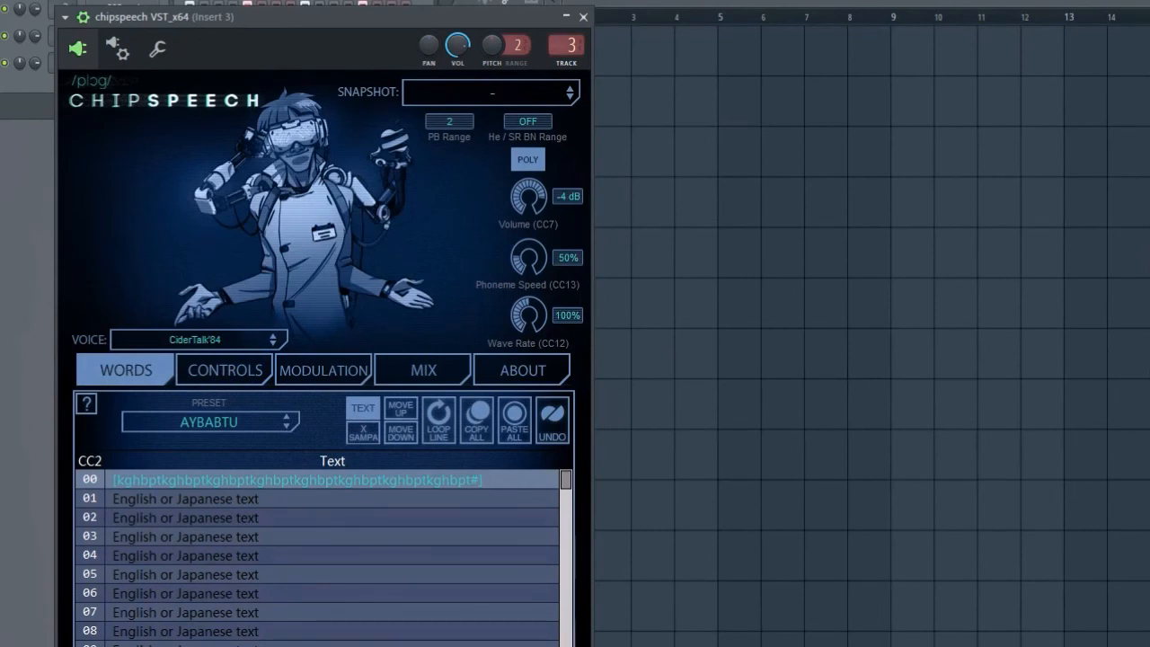
left_click(207, 340)
mouse_move(264, 354)
left_click(99, 357)
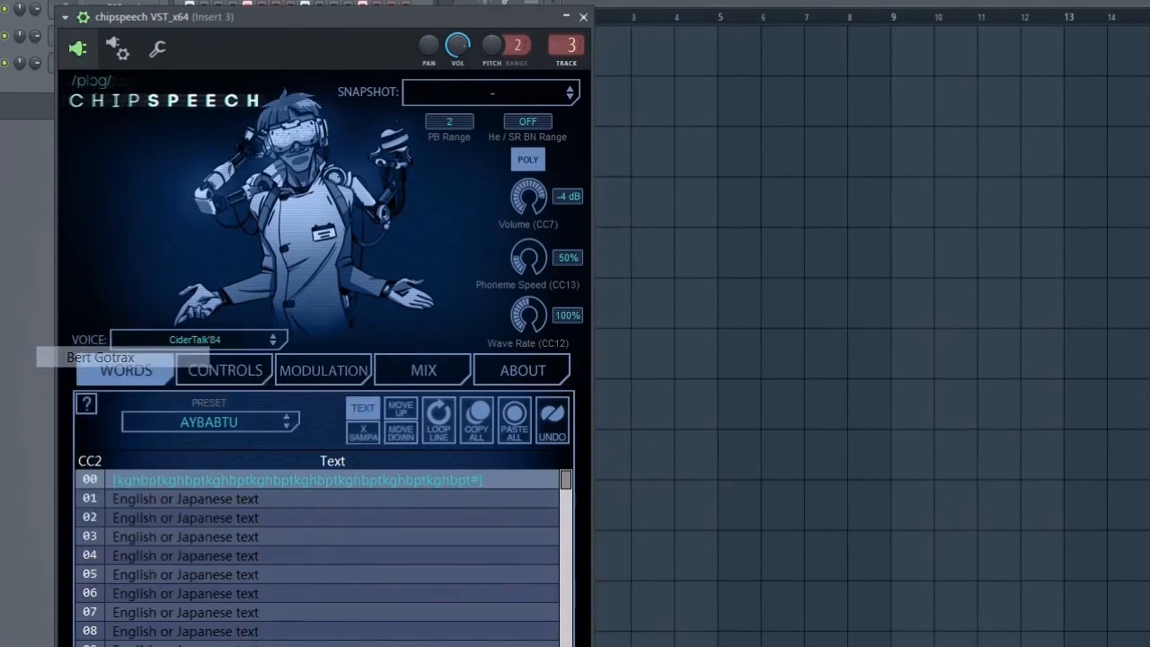